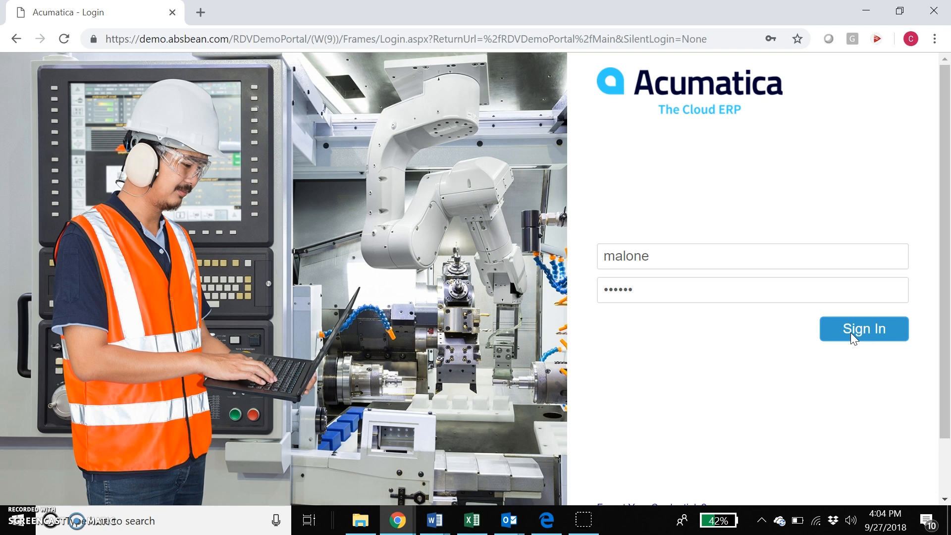
Sign in to the customer portal with the filled-in credentials and open My Documents.
{"action": "left_click", "coordinate": [864, 330]}
{"action": "left_click", "coordinate": [863, 329]}
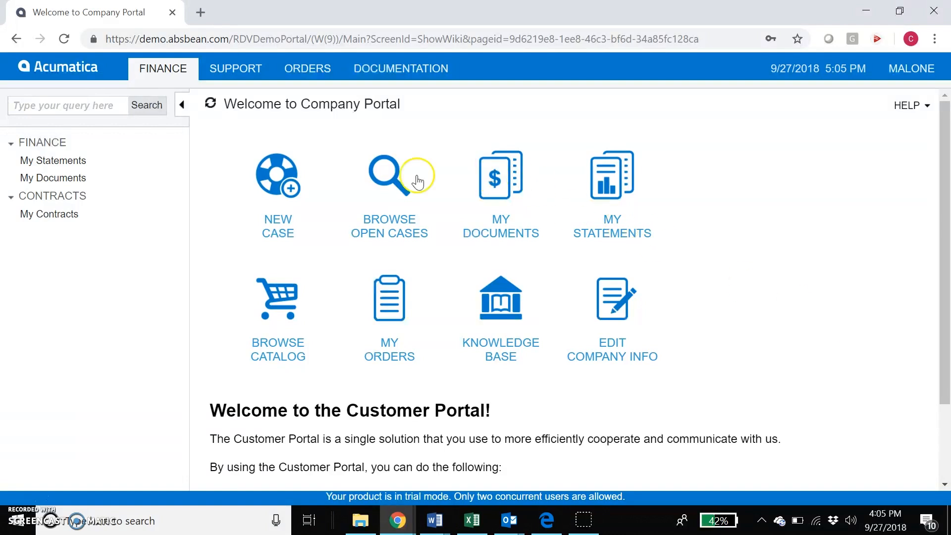
{"action": "left_click", "coordinate": [276, 201]}
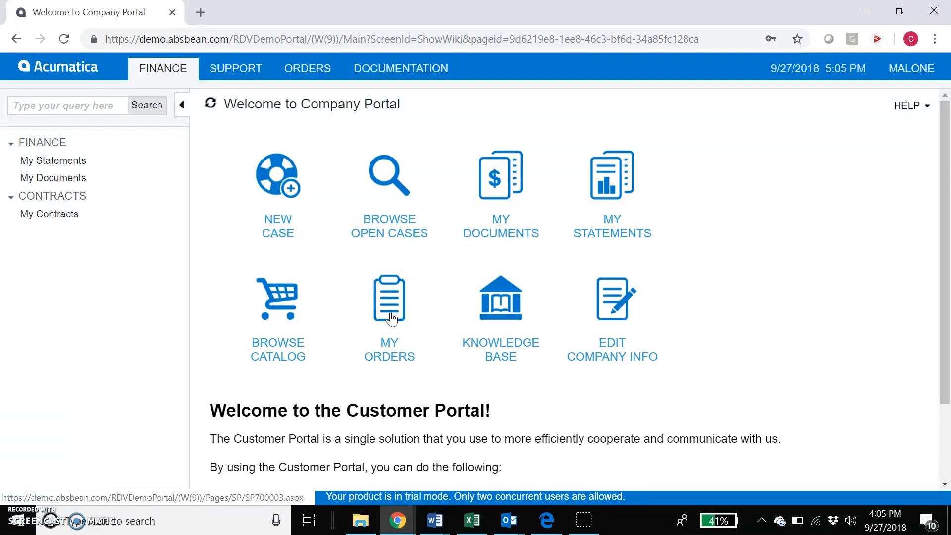
{"action": "left_click", "coordinate": [501, 204]}
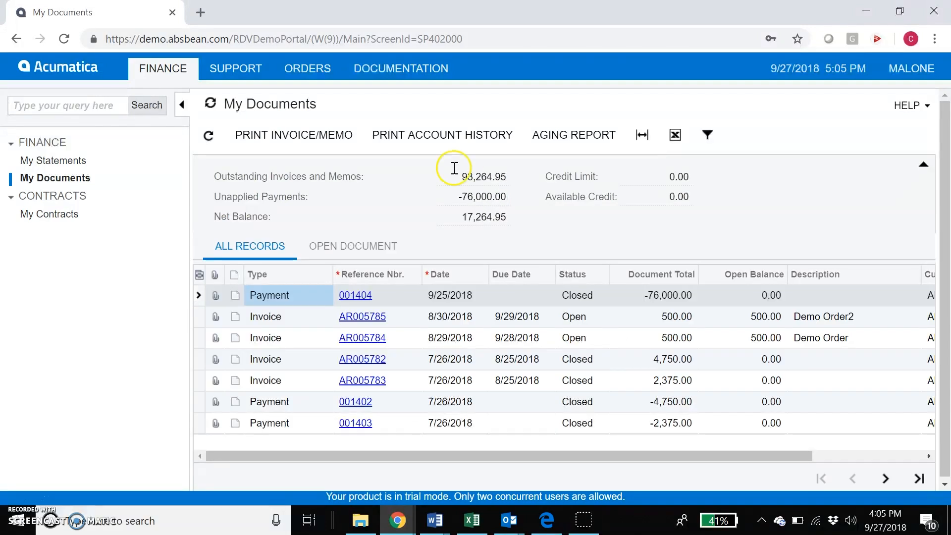
Open the Demo Order2 invoice dated 8/30/2018 and review its billing details, line items and output options.
{"action": "left_click", "coordinate": [571, 141]}
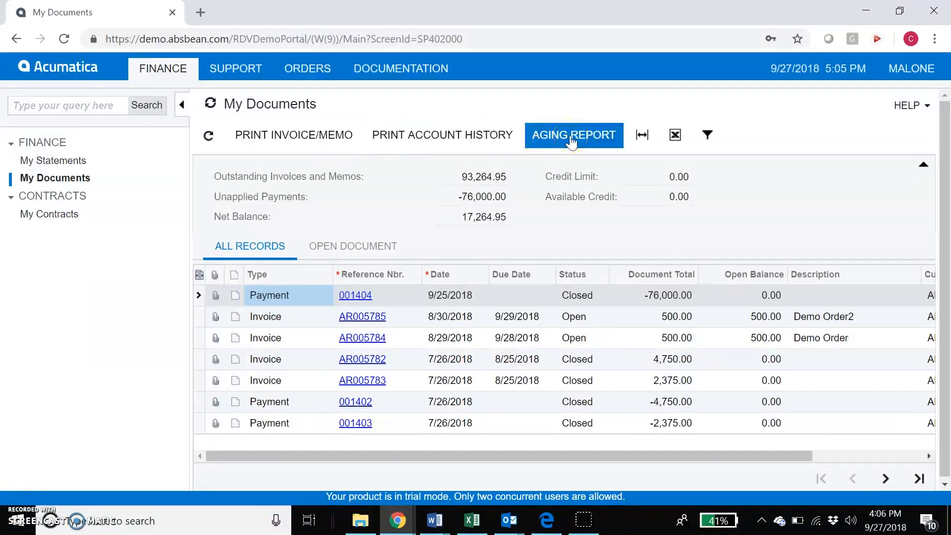
{"action": "left_click", "coordinate": [322, 138]}
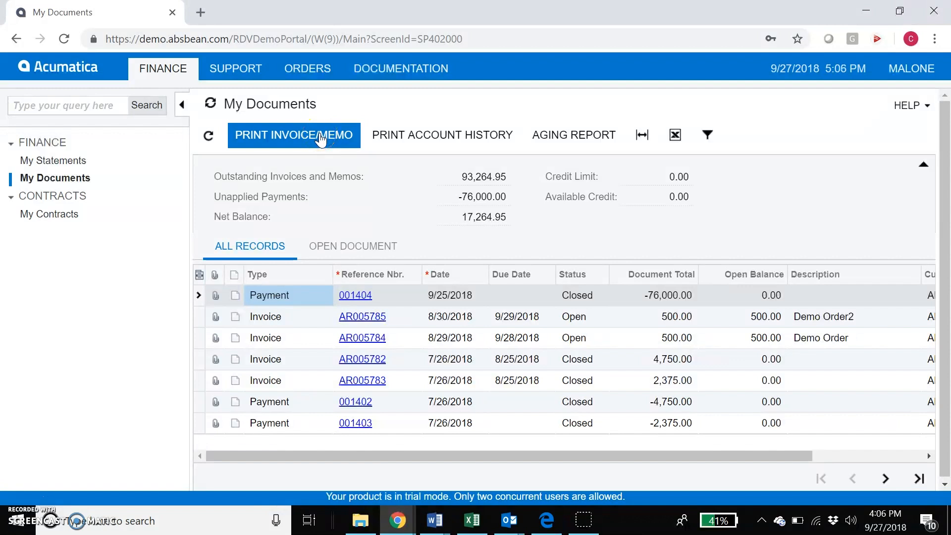
{"action": "left_click", "coordinate": [364, 311]}
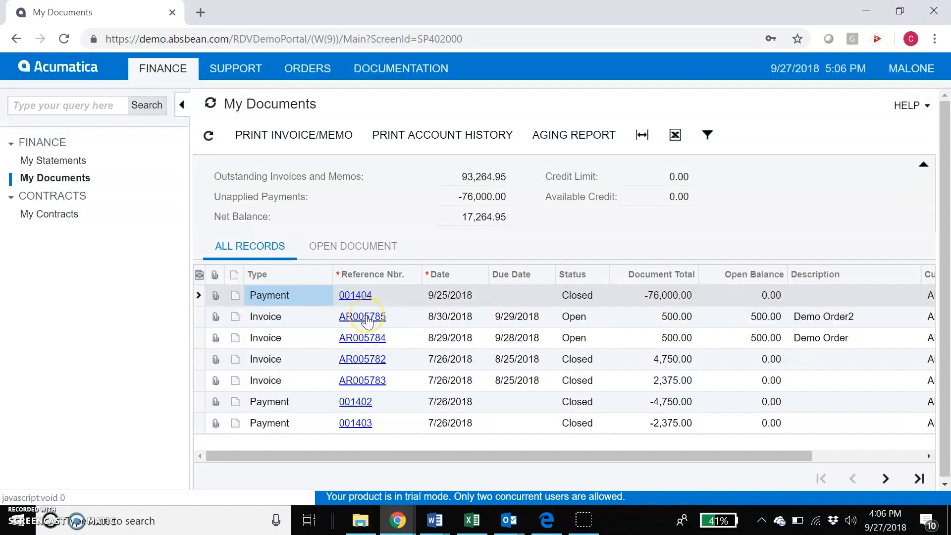
{"action": "left_click", "coordinate": [367, 321]}
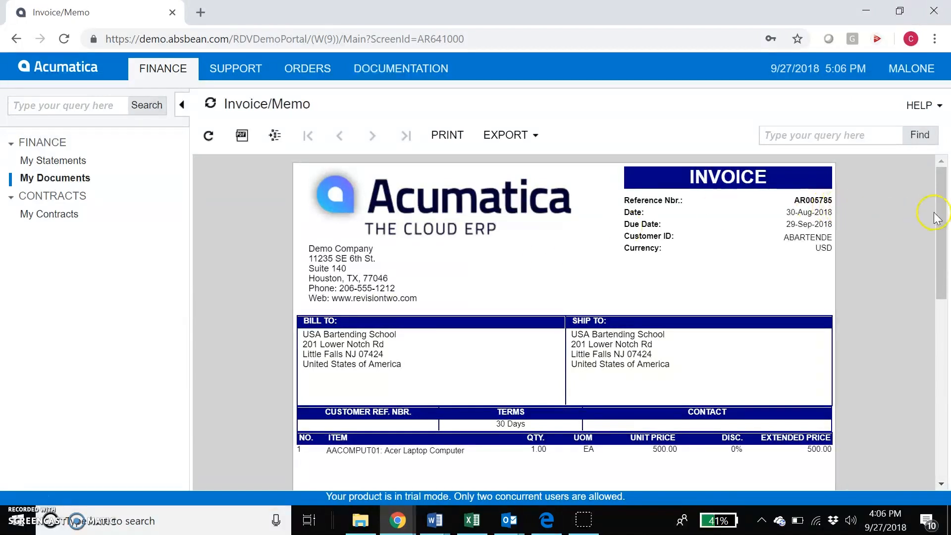
{"action": "left_click_drag", "start_coordinate": [941, 210], "coordinate": [941, 243]}
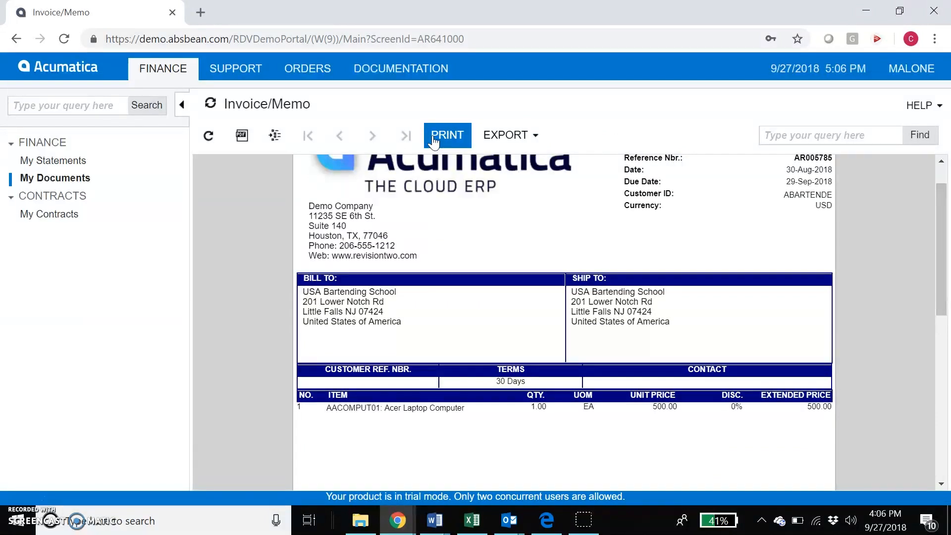
{"action": "left_click", "coordinate": [513, 133]}
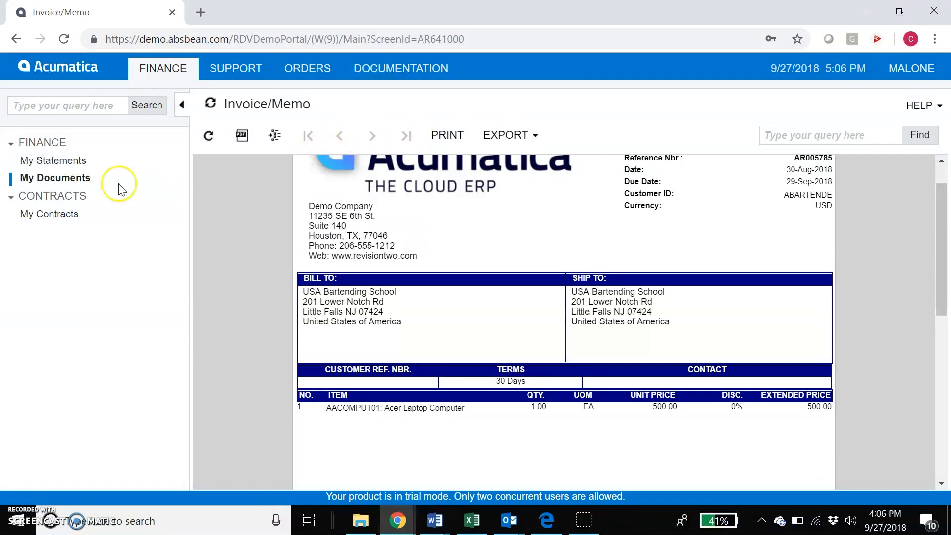
Return to the portal's welcome page and open the product catalog.
{"action": "left_click", "coordinate": [60, 65]}
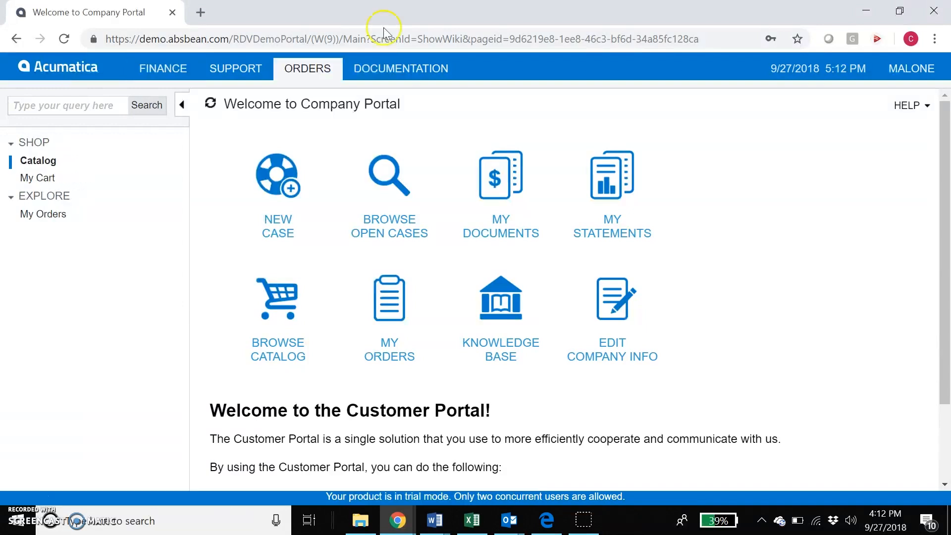
{"action": "left_click", "coordinate": [415, 229]}
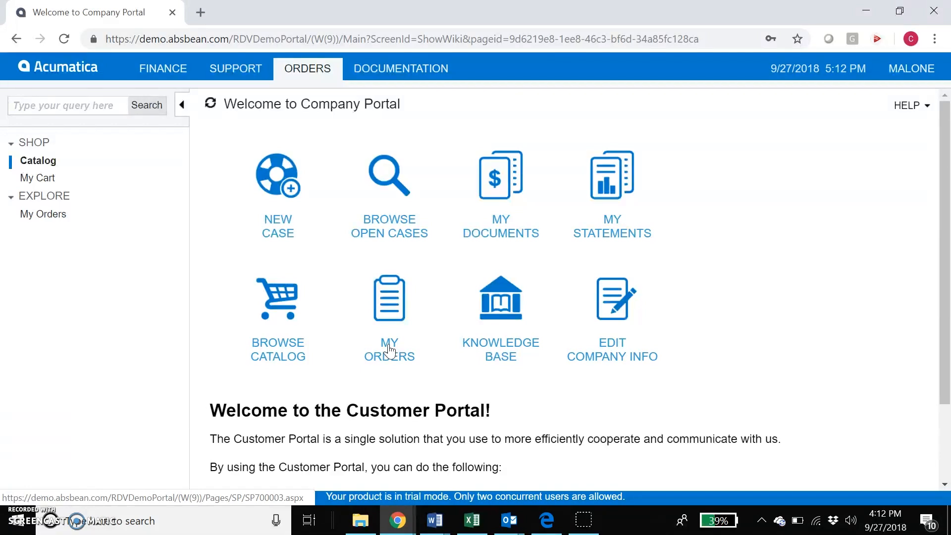
{"action": "left_click", "coordinate": [276, 340]}
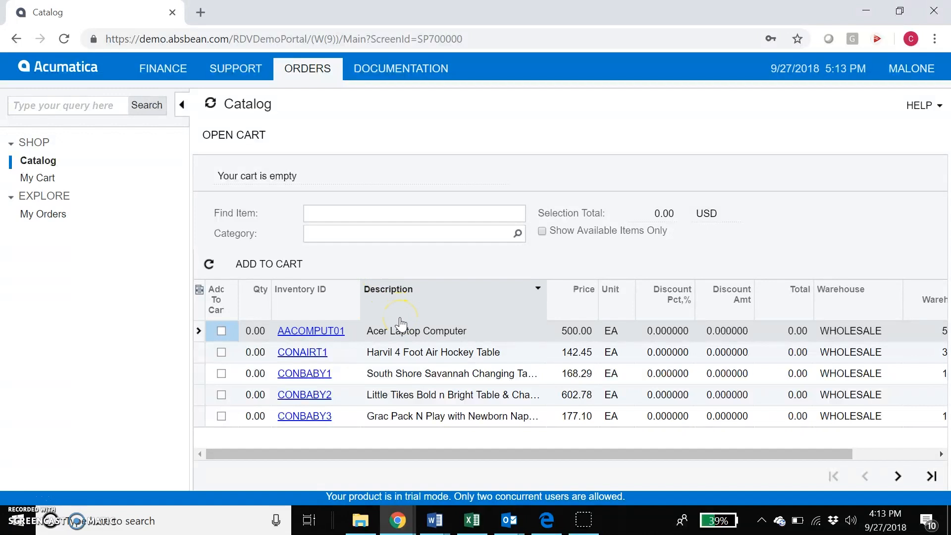
Search the catalog for "pogo" and clear the search term.
{"action": "left_click", "coordinate": [351, 214]}
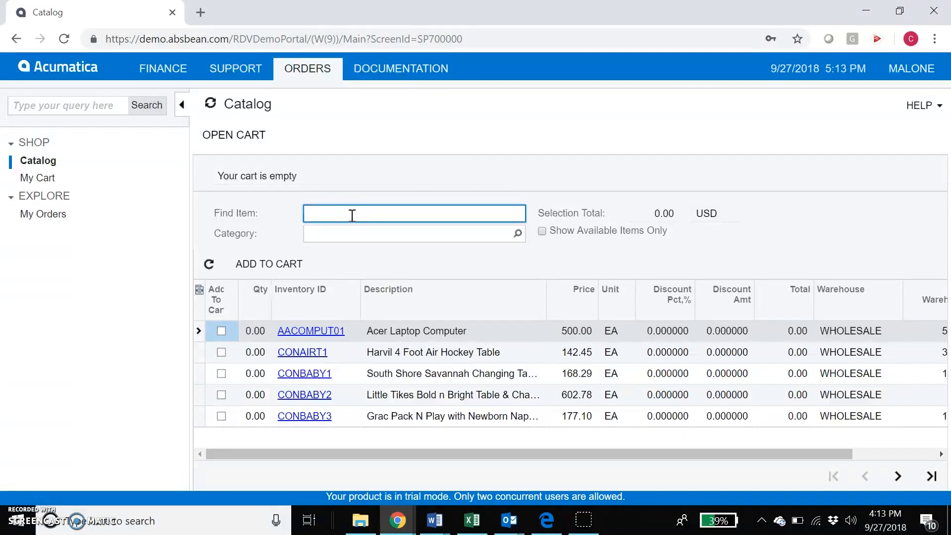
{"action": "type", "text": "pogo"}
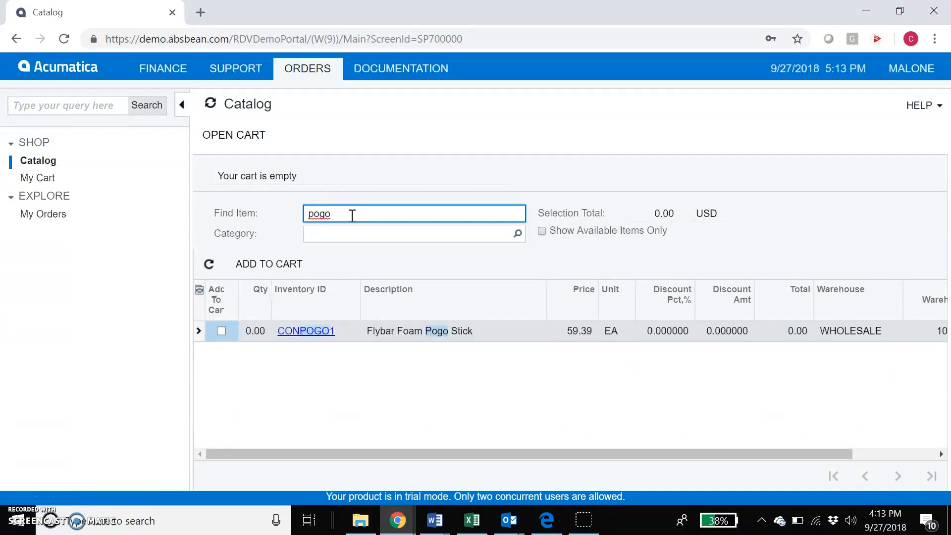
{"action": "key", "text": "BackSpace"}
{"action": "key", "text": "BackSpace"}
{"action": "key", "text": "BackSpace"}
{"action": "key", "text": "BackSpace"}
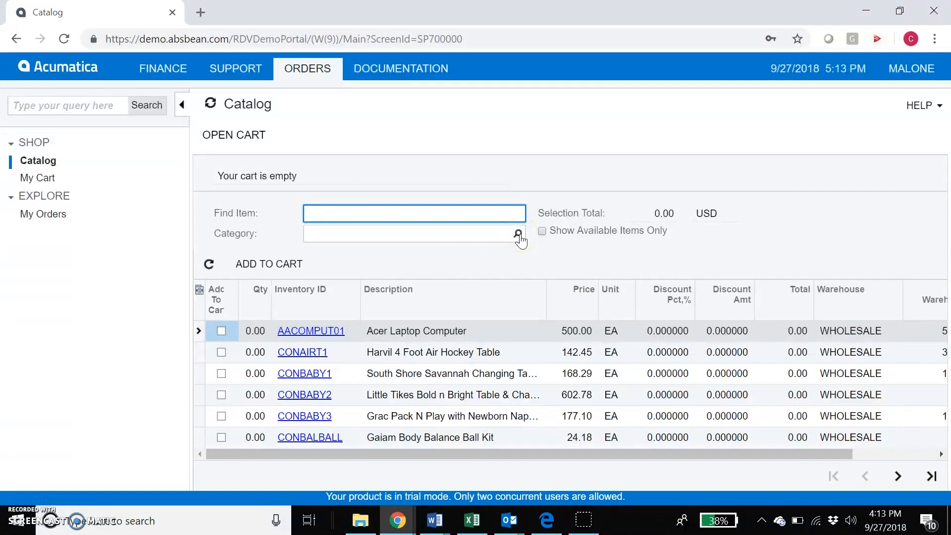
Filter the catalog to the Consumer Goods category and show available items only.
{"action": "left_click", "coordinate": [518, 236]}
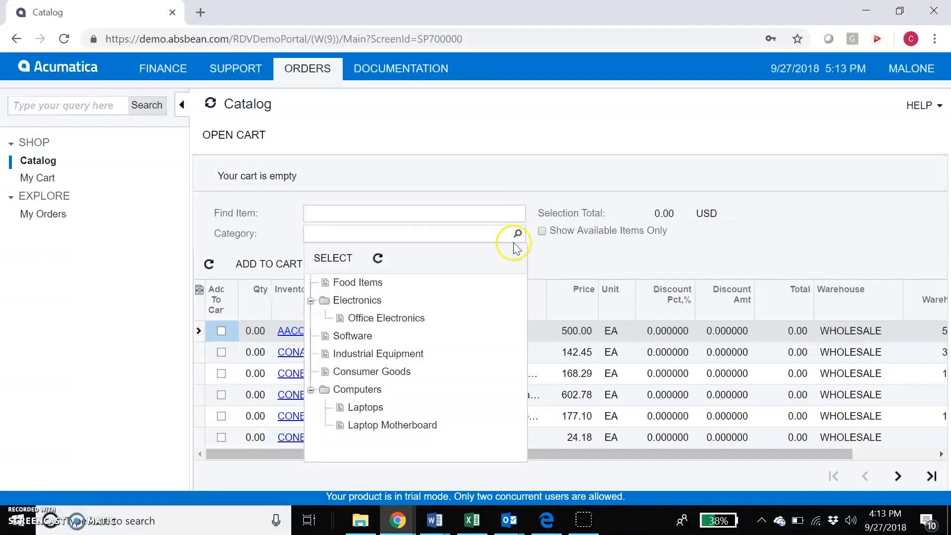
{"action": "left_click", "coordinate": [385, 376]}
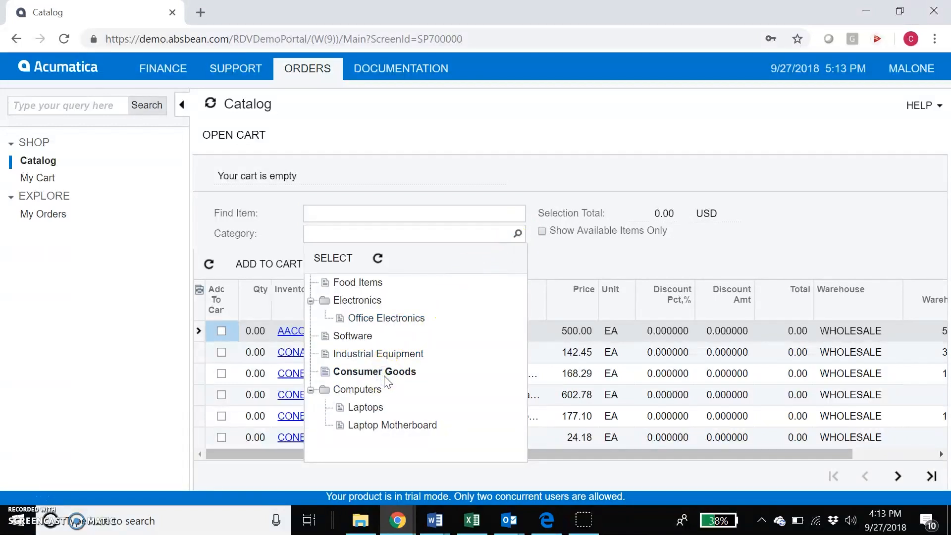
{"action": "double_click", "coordinate": [385, 376]}
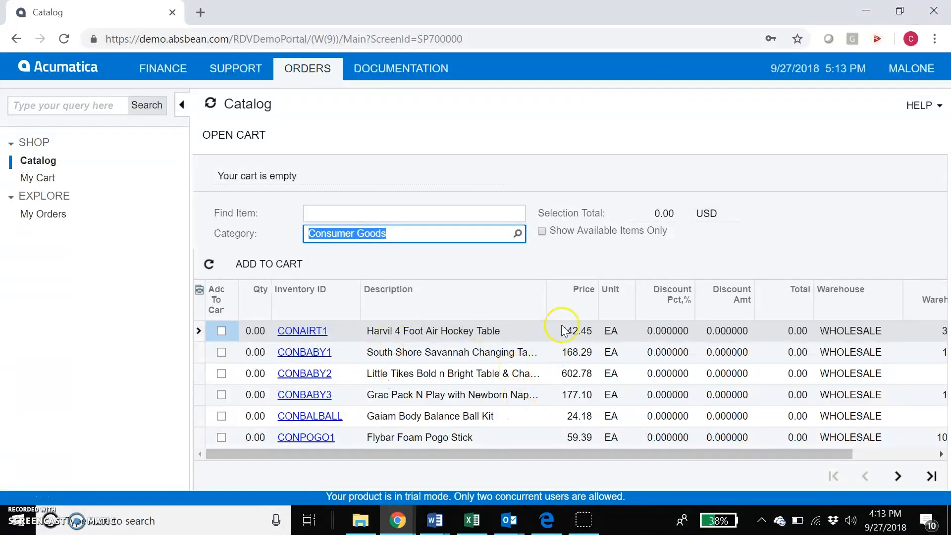
{"action": "left_click", "coordinate": [542, 231]}
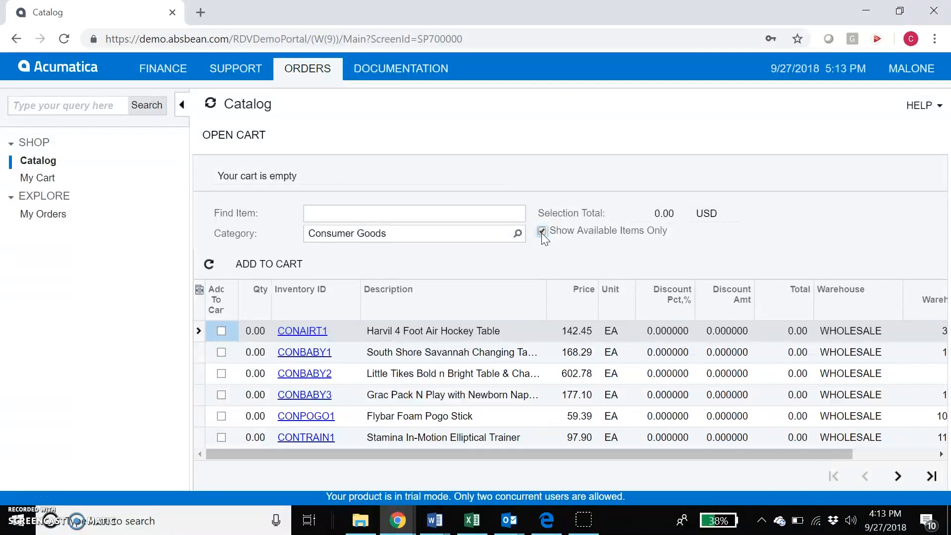
Add one Harvil 4 Foot Air Hockey Table (CONAIRT1) and one Little Tikes Bold n Bright Table (CONBABY2) to the cart.
{"action": "left_click", "coordinate": [221, 330]}
{"action": "left_click", "coordinate": [222, 374]}
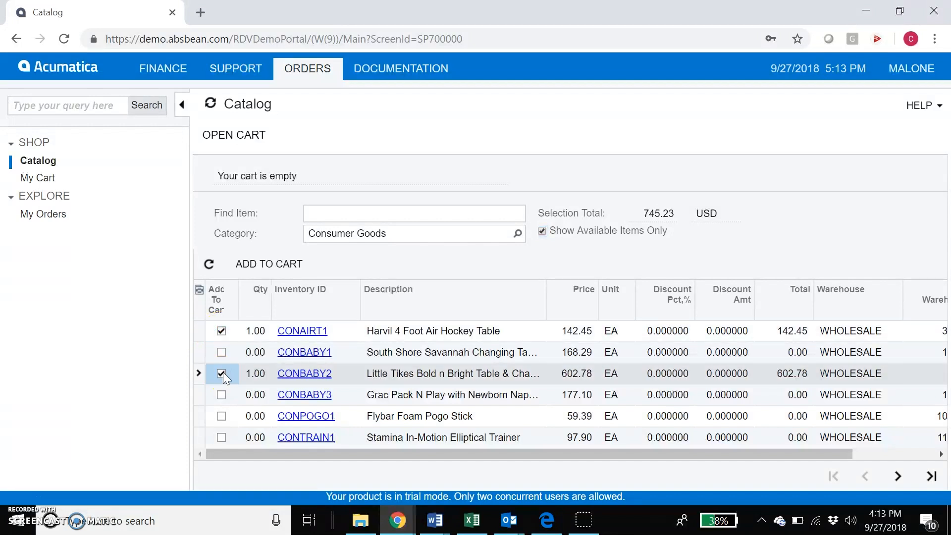
{"action": "left_click", "coordinate": [268, 266]}
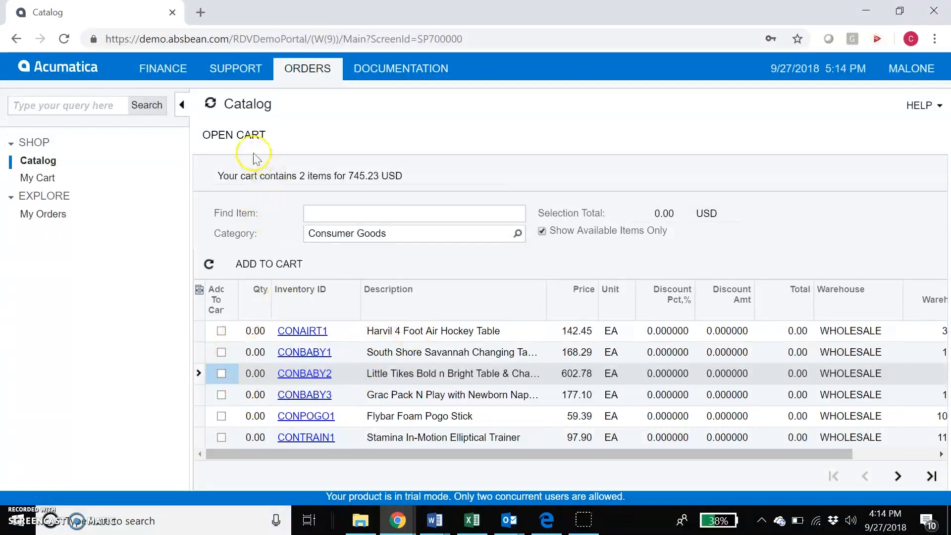
Check out the cart with the default shipping details for the main location and submit the order.
{"action": "left_click", "coordinate": [246, 138]}
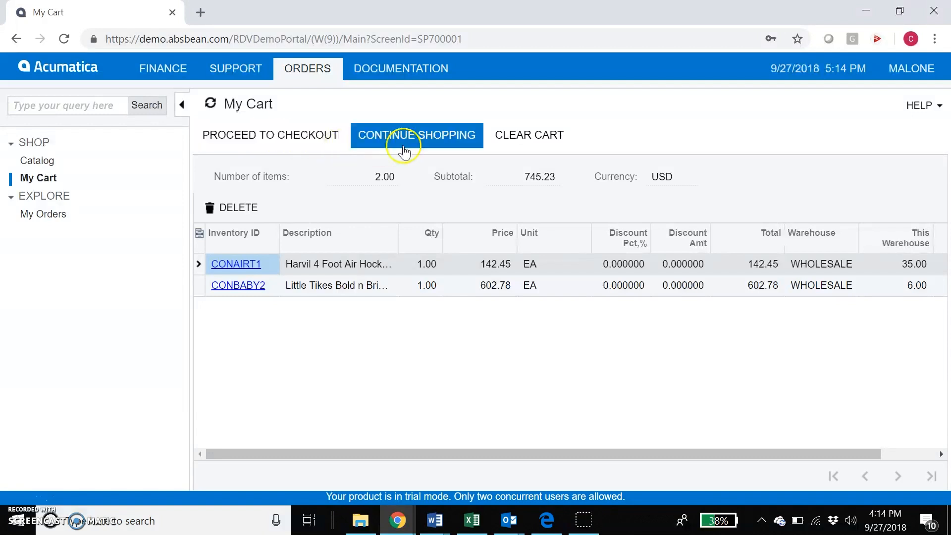
{"action": "left_click", "coordinate": [514, 141]}
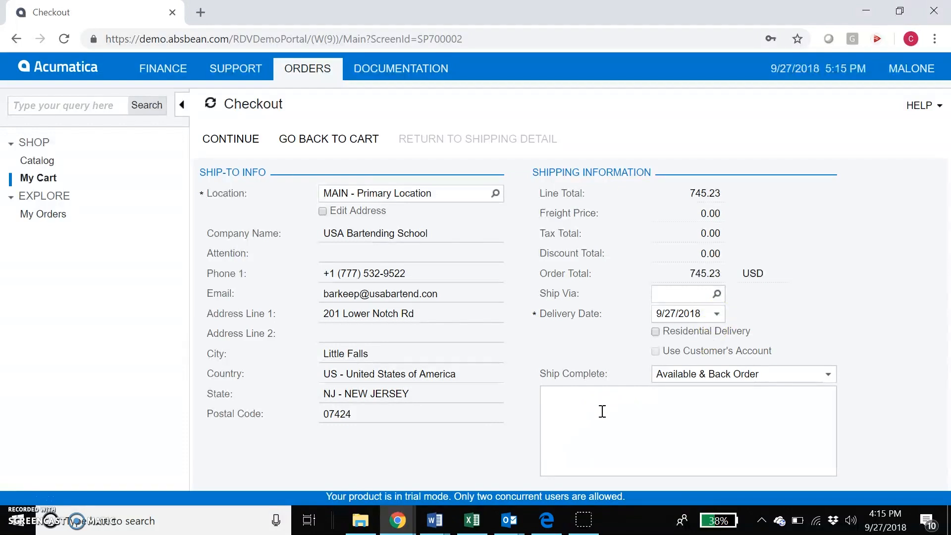
{"action": "left_click", "coordinate": [230, 144]}
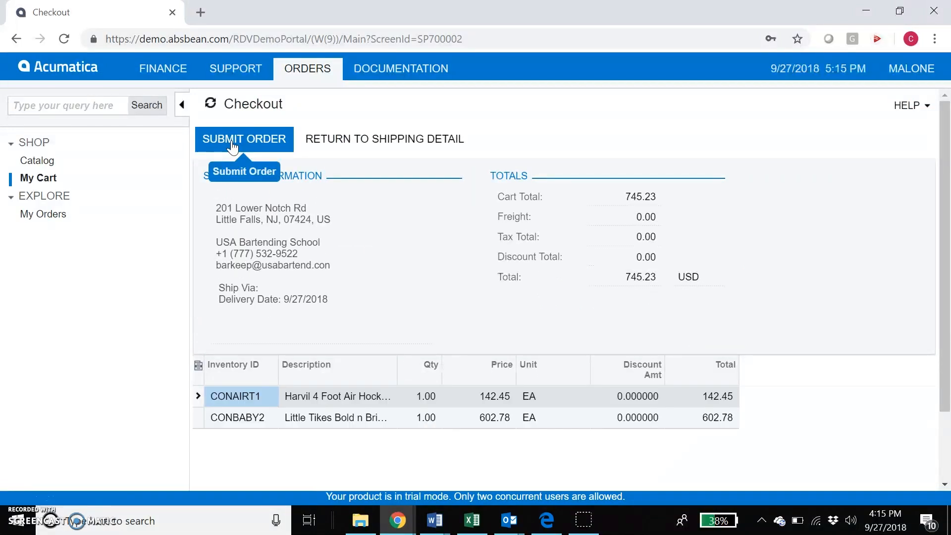
{"action": "left_click", "coordinate": [723, 220]}
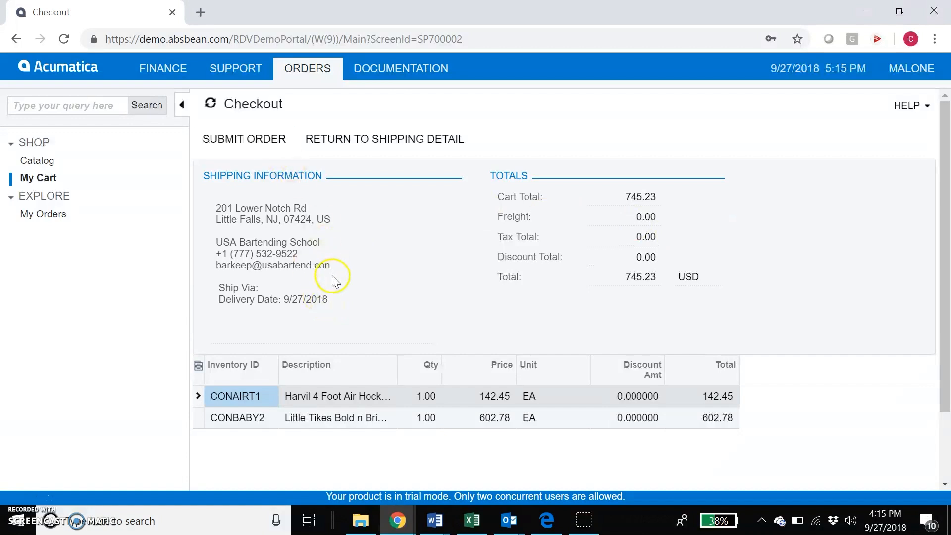
{"action": "left_click", "coordinate": [257, 148]}
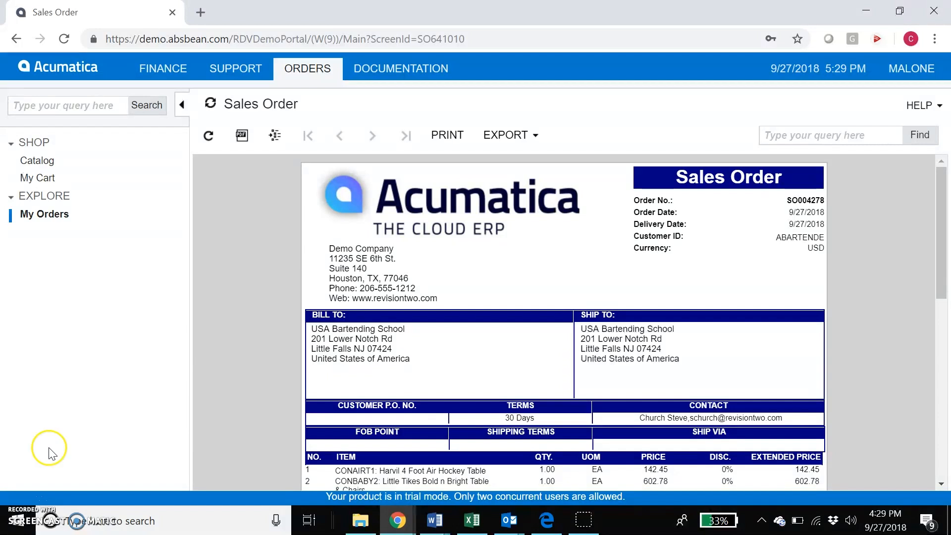
Return to the portal's welcome page and open My Orders to review the submitted order and the available order actions.
{"action": "left_click", "coordinate": [62, 72]}
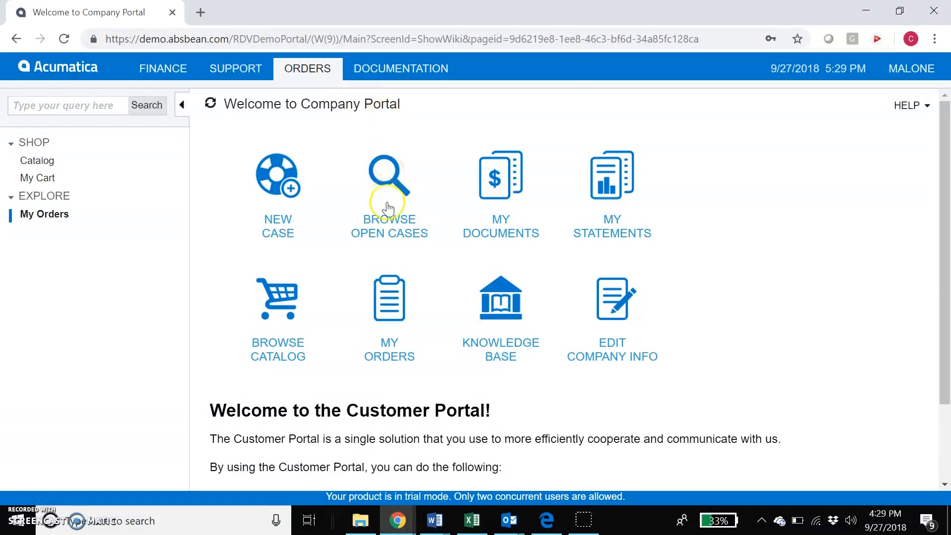
{"action": "left_click", "coordinate": [399, 321]}
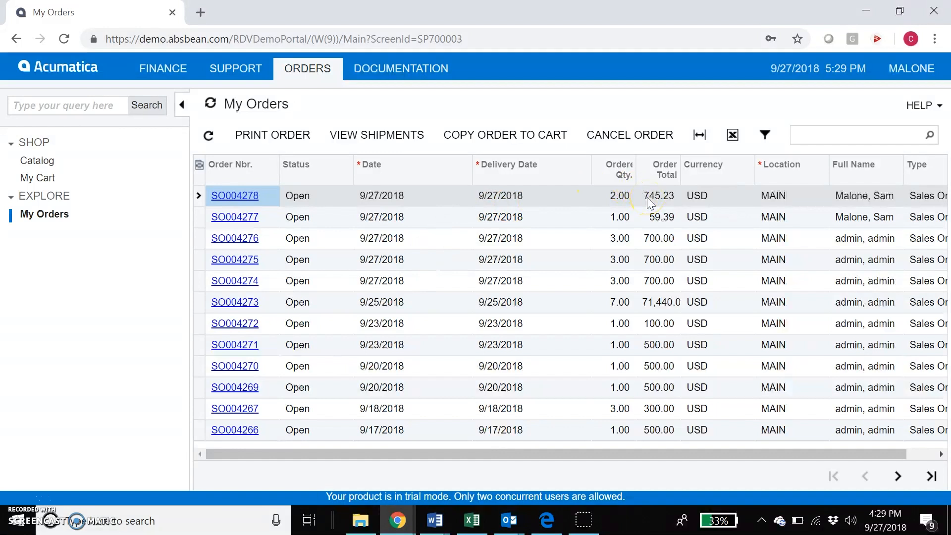
{"action": "left_click", "coordinate": [276, 143]}
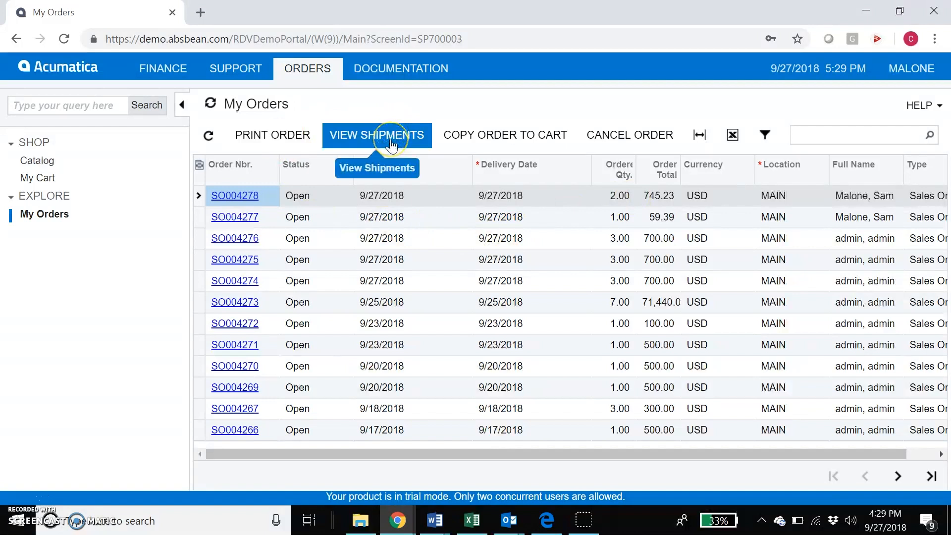